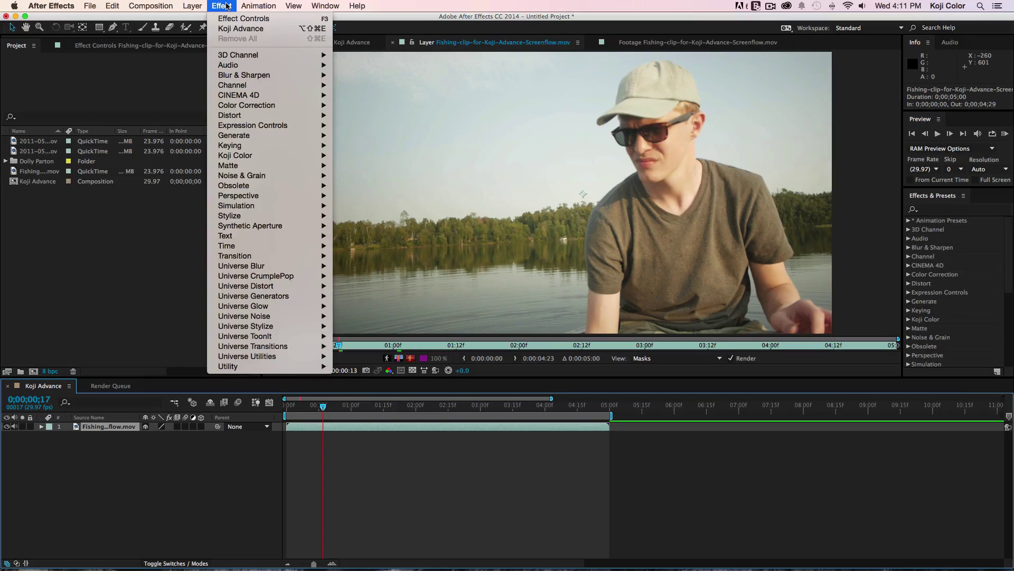
- Add Koji Advance to the fishing clip with Panasonic GH Series camera format and 2393 film stock
{"action": "mouse_move", "coordinate": [236, 156]}
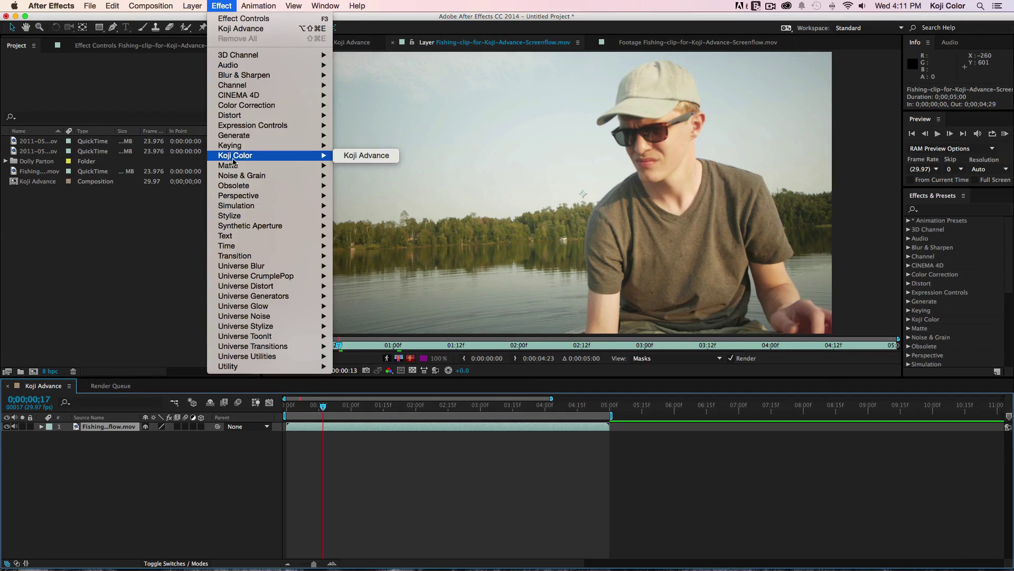
{"action": "left_click", "coordinate": [353, 157]}
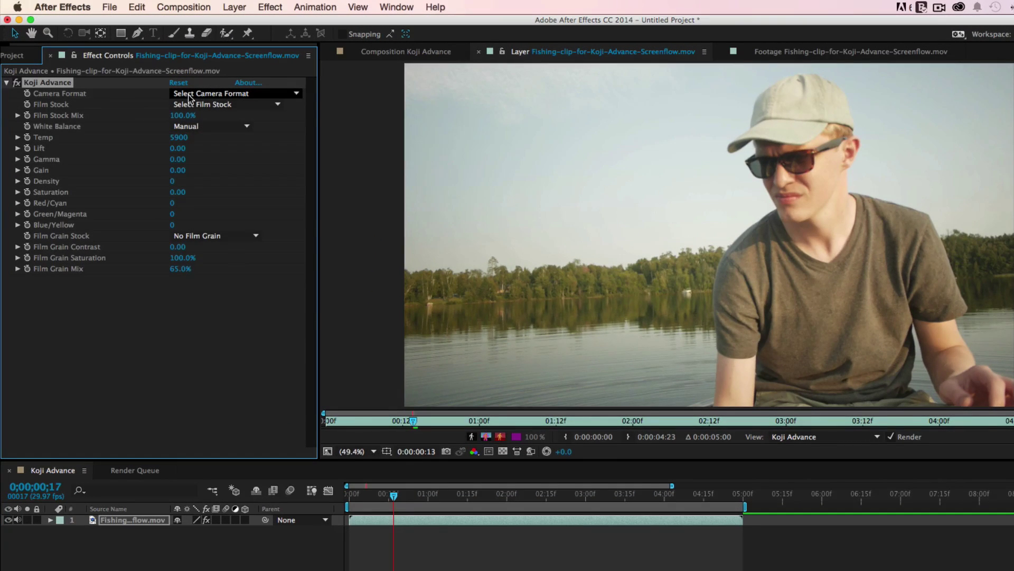
{"action": "left_click", "coordinate": [184, 95]}
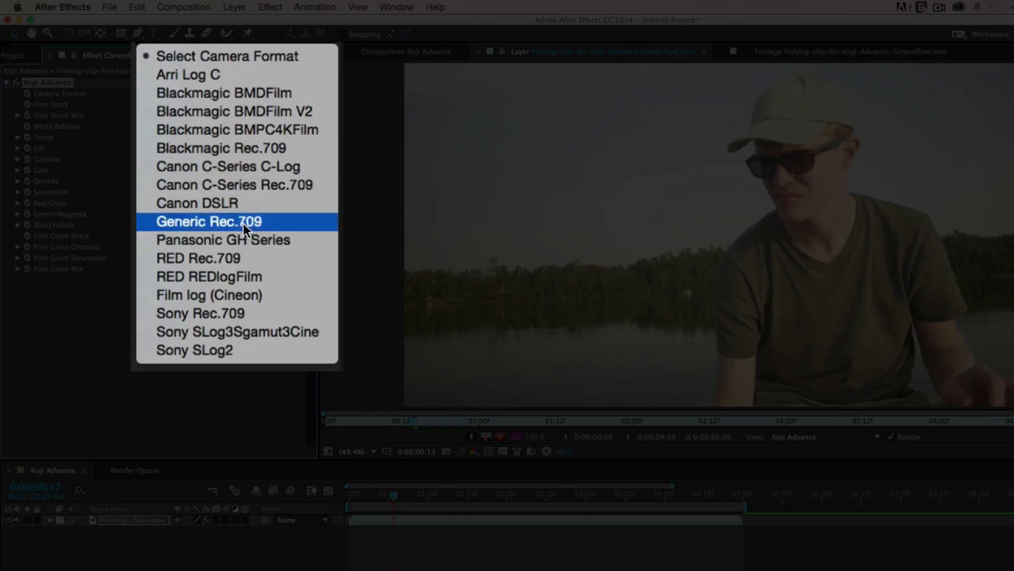
{"action": "left_click", "coordinate": [315, 239]}
{"action": "left_click", "coordinate": [217, 105]}
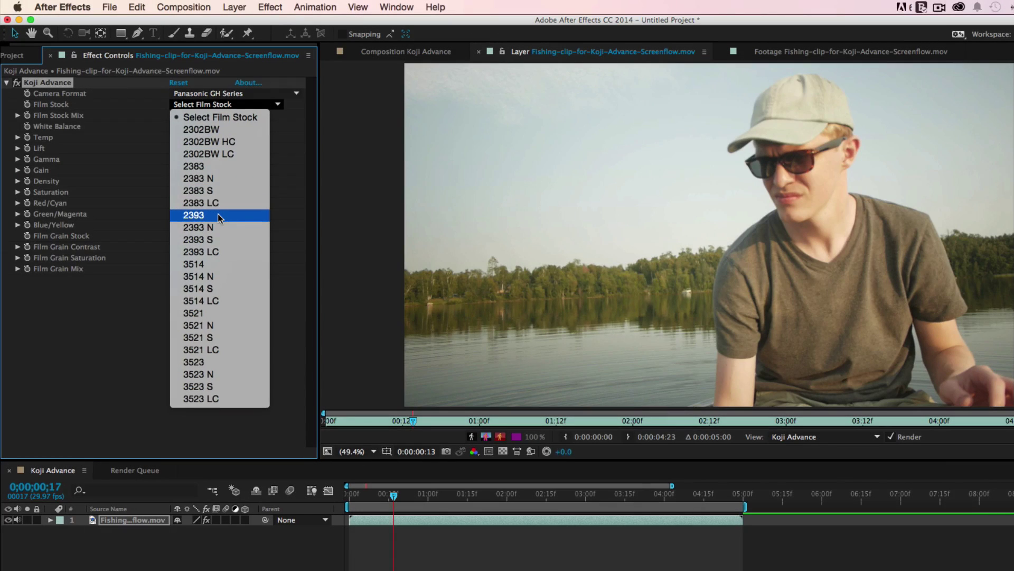
{"action": "left_click", "coordinate": [218, 215]}
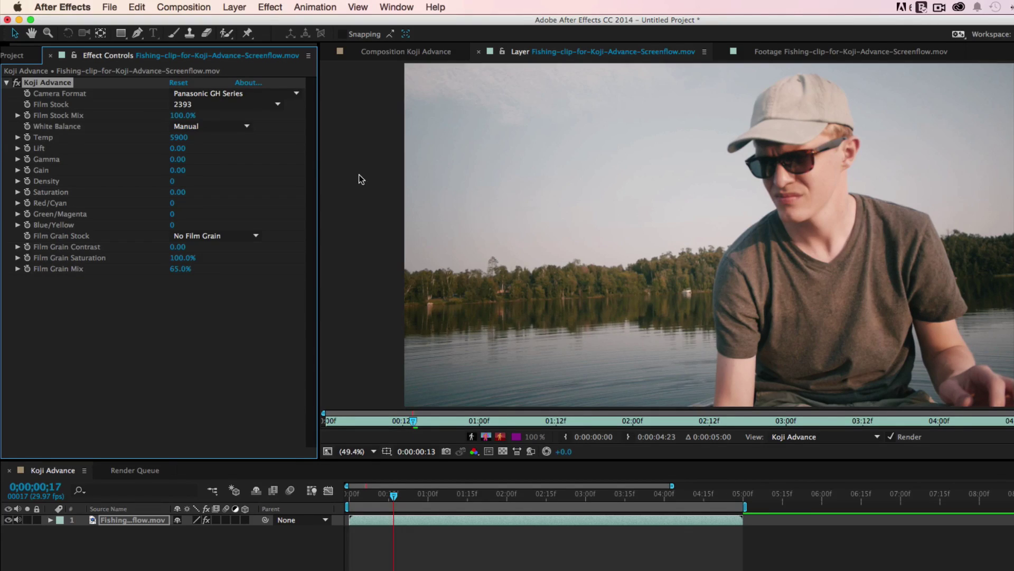
{"action": "left_click", "coordinate": [18, 115]}
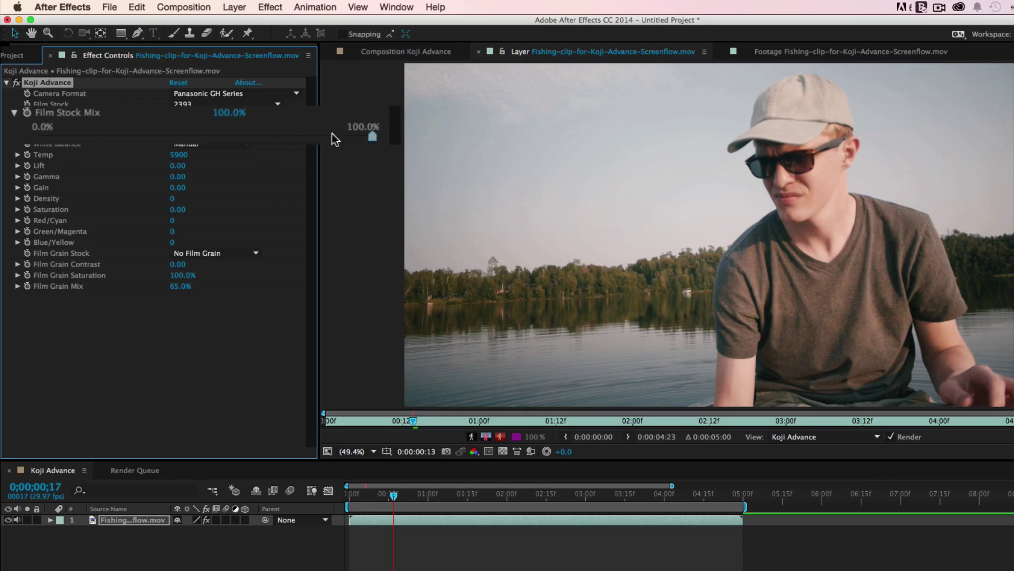
{"action": "mouse_move", "coordinate": [372, 138]}
{"action": "left_mouse_down"}
{"action": "mouse_move", "coordinate": [104, 141]}
{"action": "mouse_move", "coordinate": [373, 139]}
{"action": "left_mouse_up"}
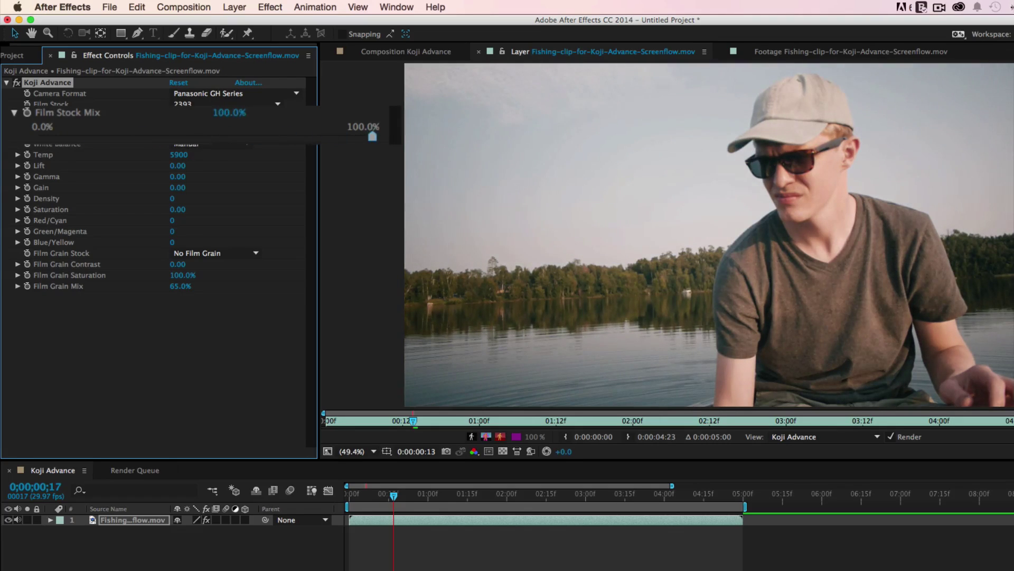
- Switch White Balance to Auto, then back to Manual
{"action": "left_click", "coordinate": [18, 115]}
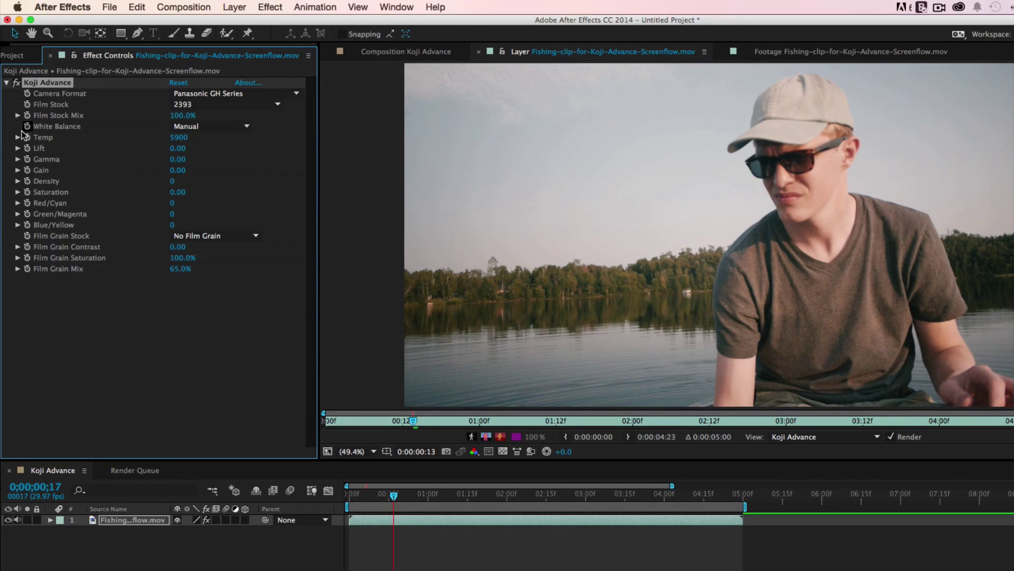
{"action": "left_click", "coordinate": [222, 129]}
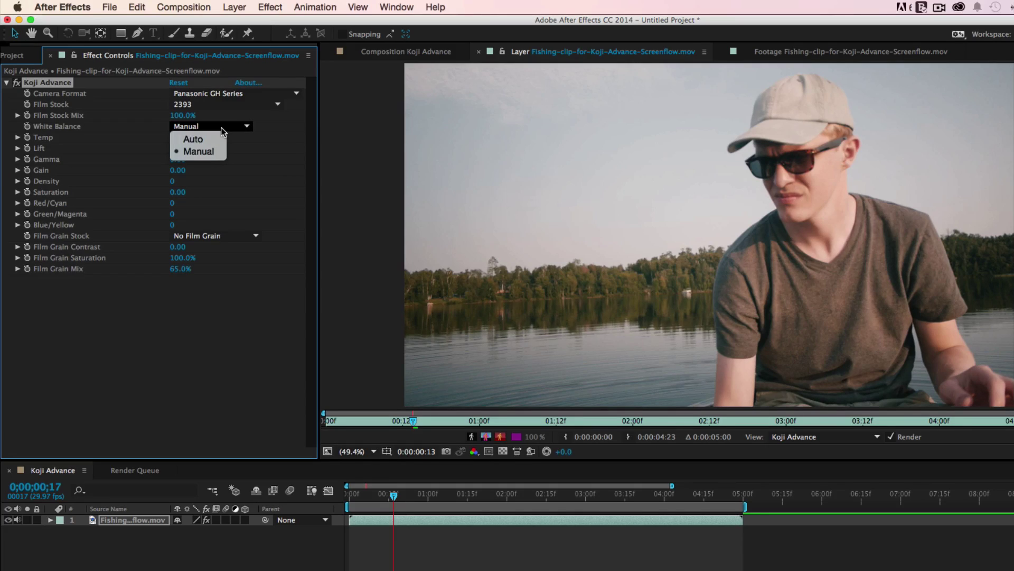
{"action": "left_click", "coordinate": [208, 138]}
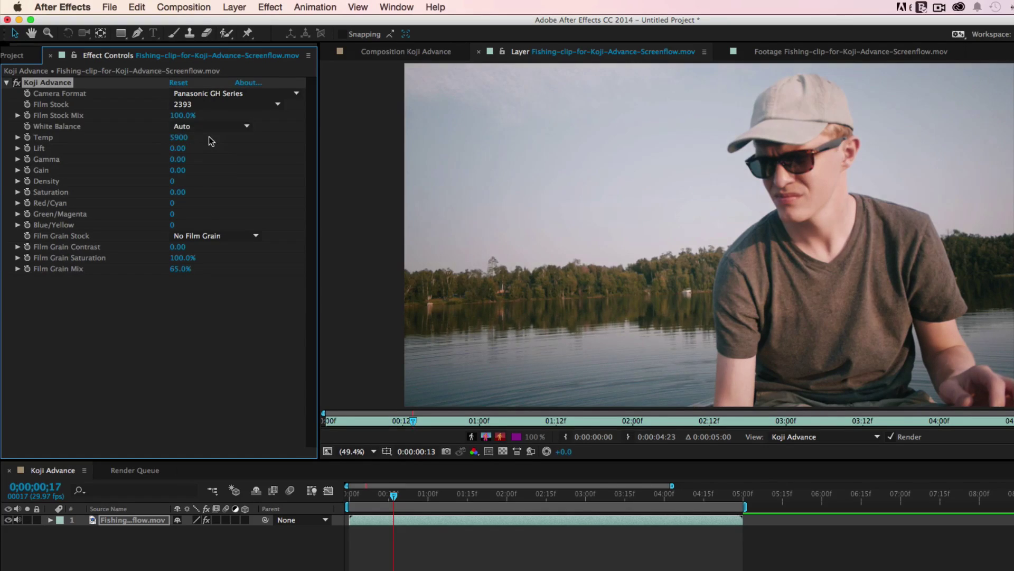
{"action": "left_click", "coordinate": [211, 127]}
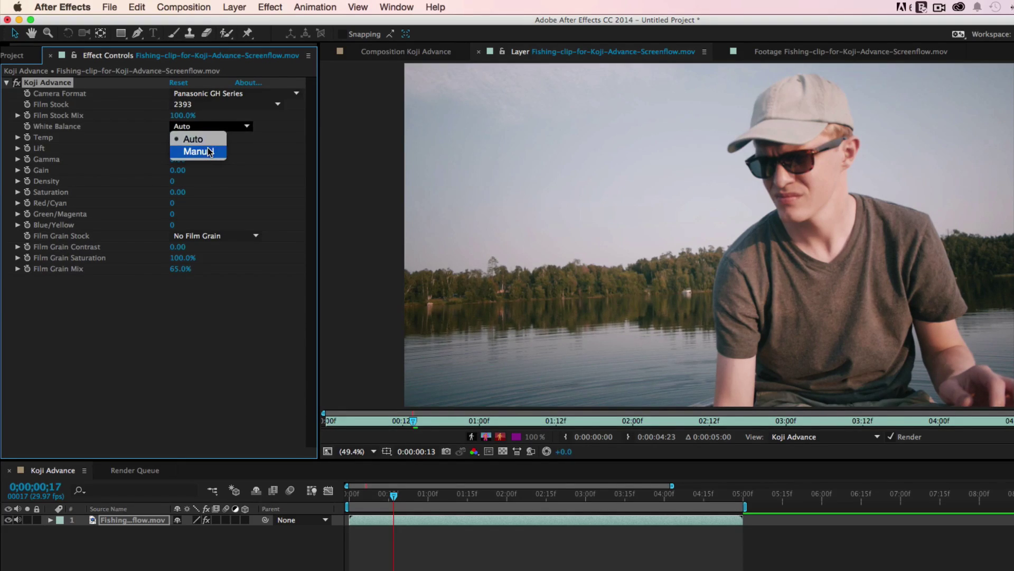
{"action": "left_click", "coordinate": [209, 151]}
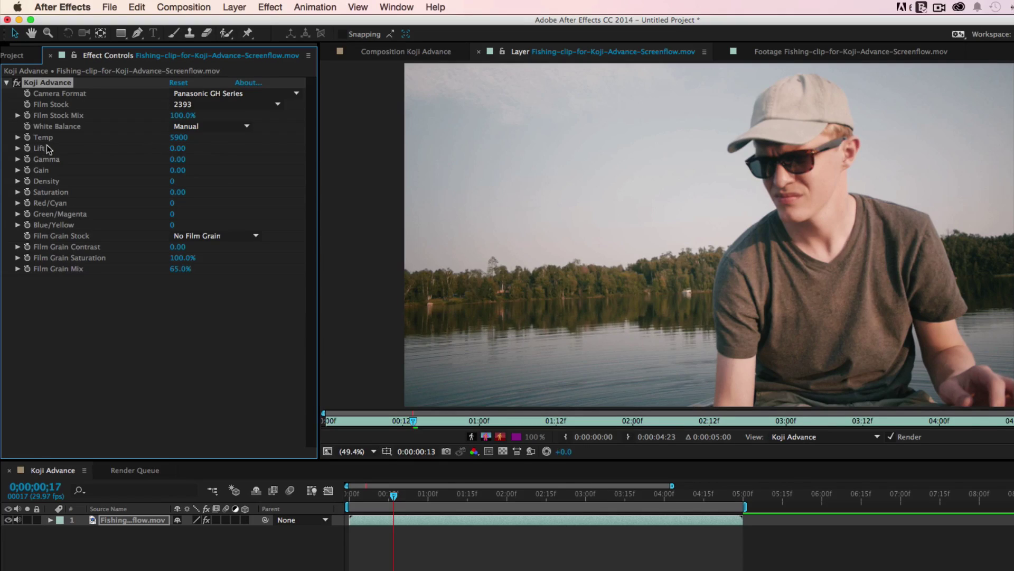
- Lower the white balance Temp from 5900 to 5470
{"action": "left_click", "coordinate": [17, 138]}
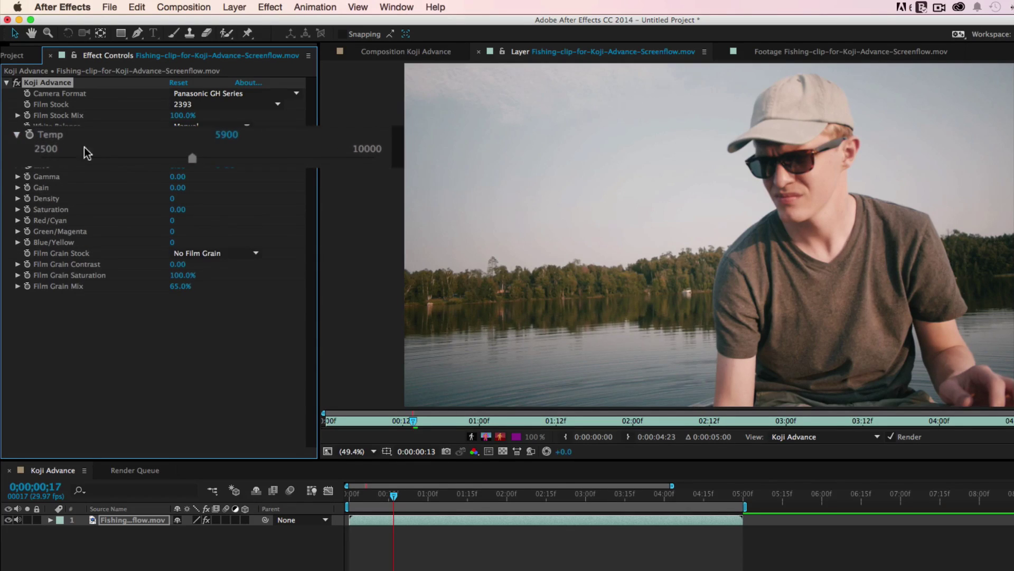
{"action": "left_click_drag", "start_coordinate": [194, 160], "coordinate": [194, 161]}
{"action": "left_click_drag", "start_coordinate": [185, 163], "coordinate": [164, 159]}
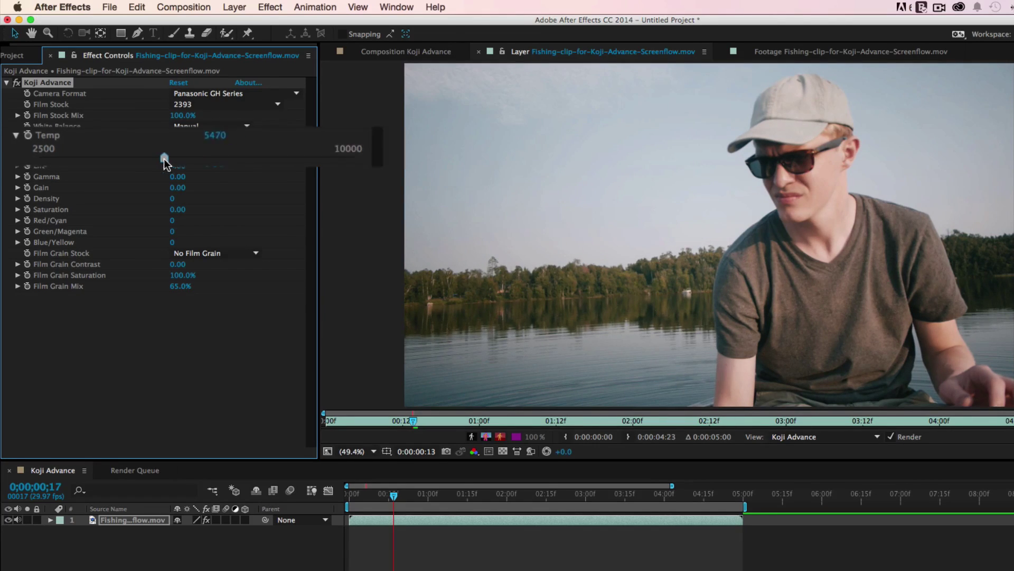
{"action": "left_click", "coordinate": [17, 137]}
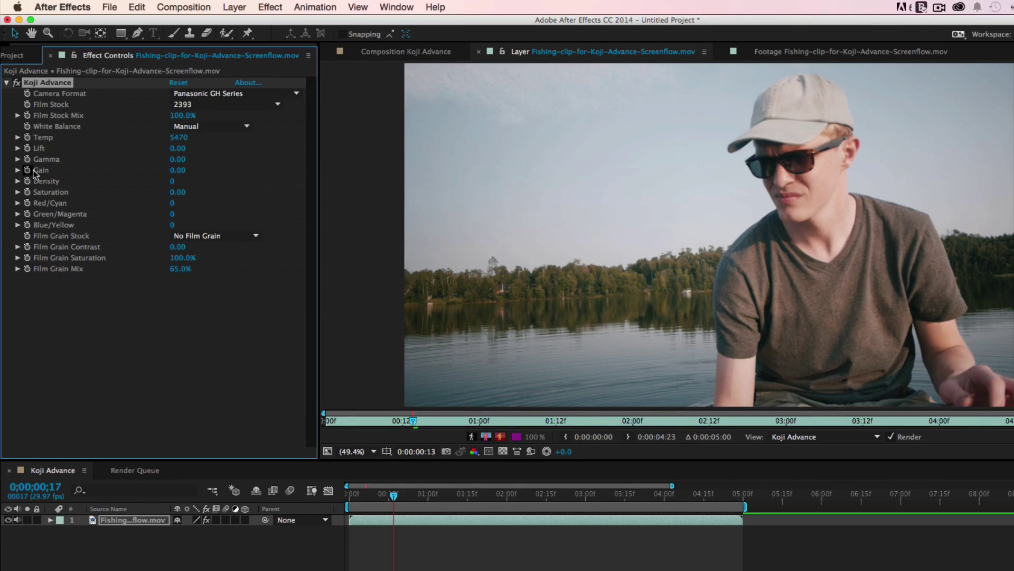
- Darken the shadows with Lift -0.02, adjust the midtones with Gamma -0.06, and brighten the highlights with Gain 0.05
{"action": "left_click", "coordinate": [17, 148]}
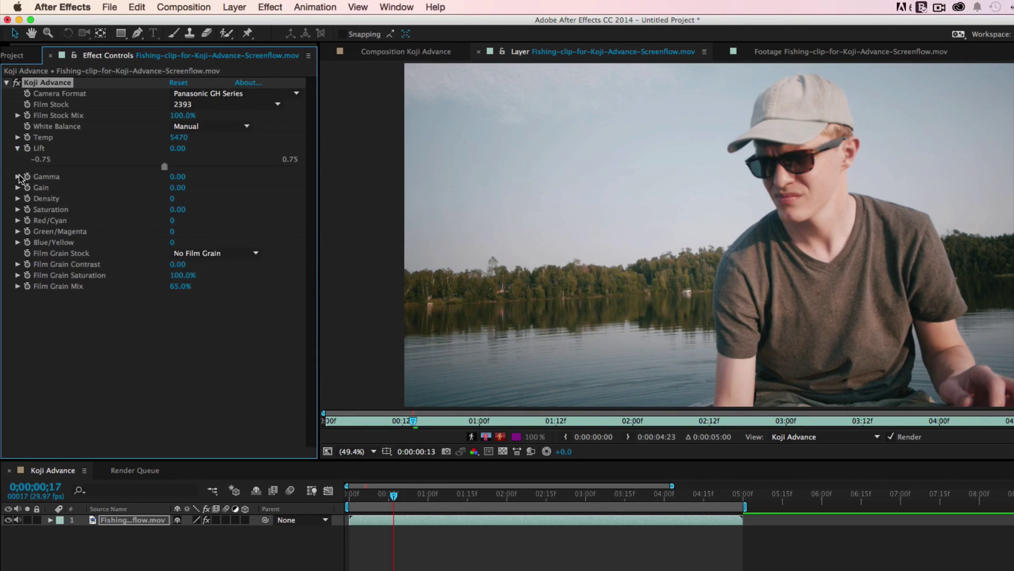
{"action": "left_click", "coordinate": [18, 177]}
{"action": "left_click", "coordinate": [18, 205]}
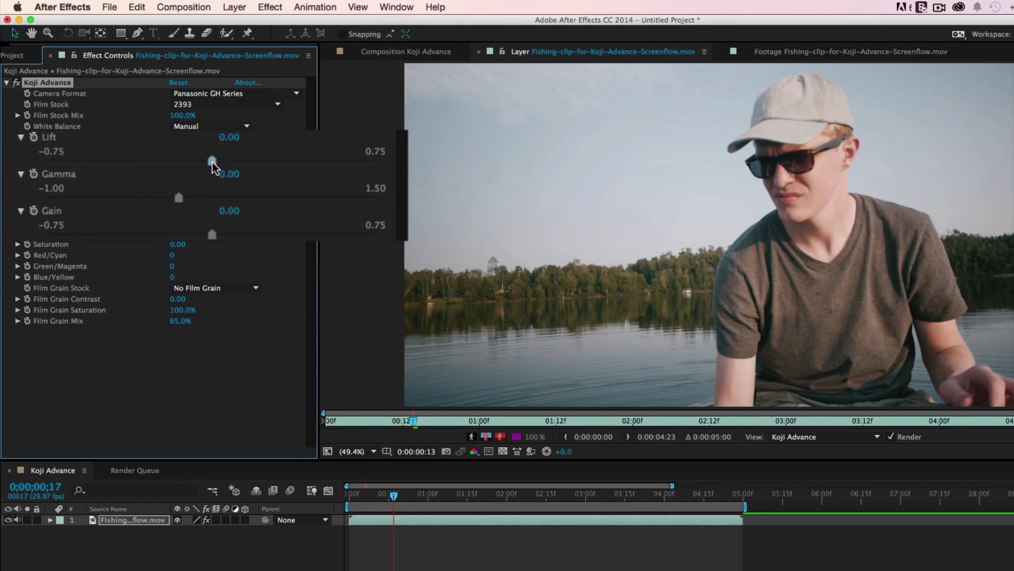
{"action": "mouse_move", "coordinate": [212, 163]}
{"action": "left_mouse_down"}
{"action": "mouse_move", "coordinate": [224, 163]}
{"action": "mouse_move", "coordinate": [190, 162]}
{"action": "mouse_move", "coordinate": [207, 163]}
{"action": "left_mouse_up"}
{"action": "mouse_move", "coordinate": [179, 199]}
{"action": "left_mouse_down"}
{"action": "mouse_move", "coordinate": [200, 199]}
{"action": "mouse_move", "coordinate": [173, 205]}
{"action": "left_mouse_up"}
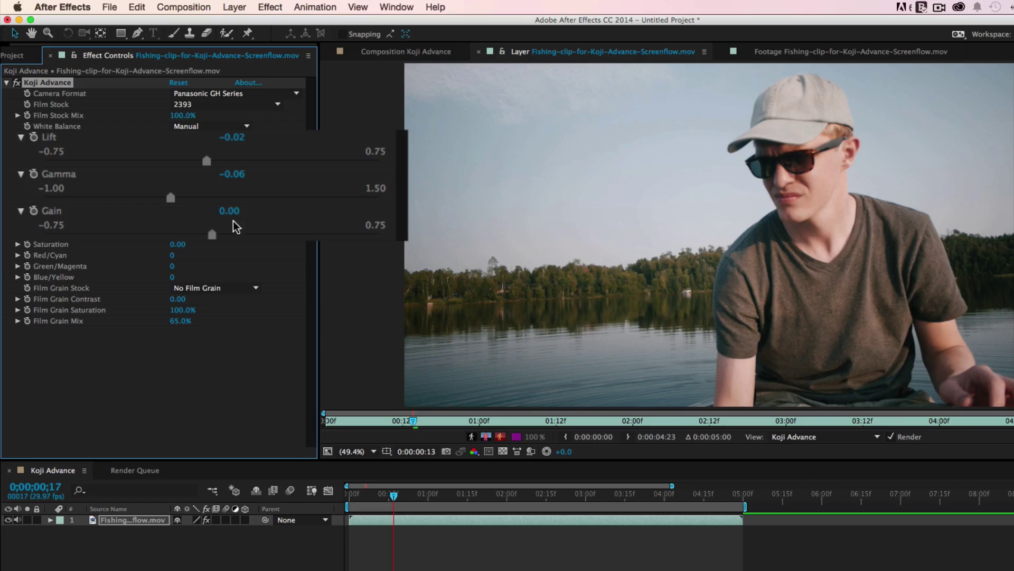
{"action": "mouse_move", "coordinate": [213, 233]}
{"action": "left_mouse_down"}
{"action": "mouse_move", "coordinate": [233, 234]}
{"action": "mouse_move", "coordinate": [209, 235]}
{"action": "mouse_move", "coordinate": [220, 234]}
{"action": "left_mouse_up"}
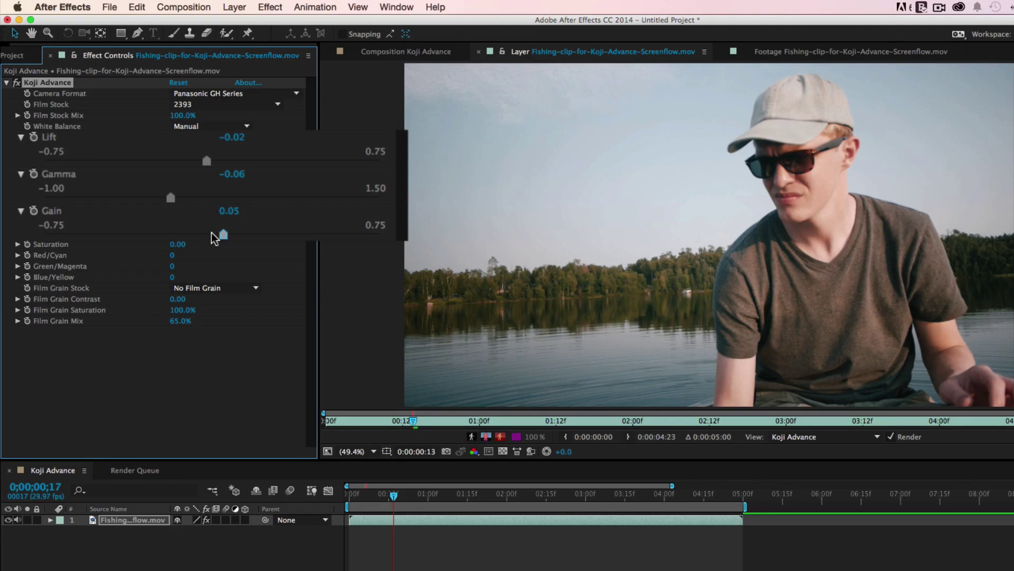
{"action": "left_click", "coordinate": [17, 206]}
- Raise Koji Advance Density from 0 to 6, leaving Saturation at 0.00
{"action": "left_click", "coordinate": [17, 177]}
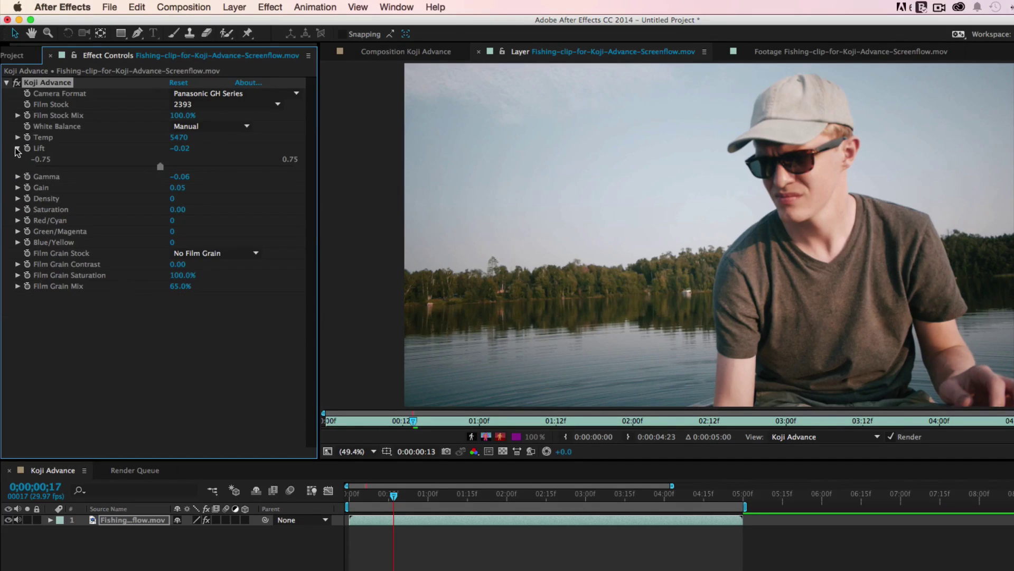
{"action": "left_click", "coordinate": [17, 148]}
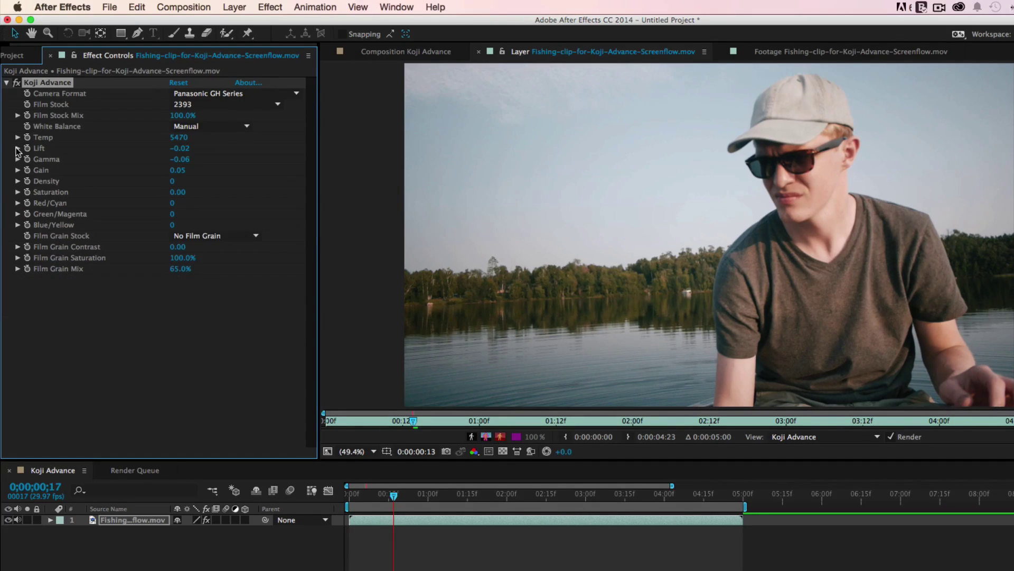
{"action": "left_click", "coordinate": [18, 181]}
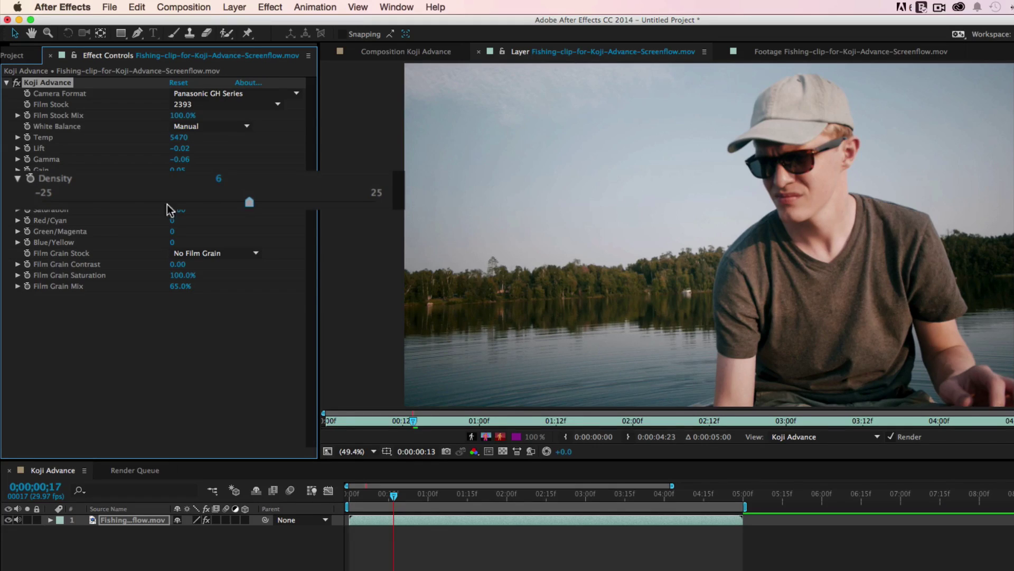
{"action": "left_click", "coordinate": [17, 181]}
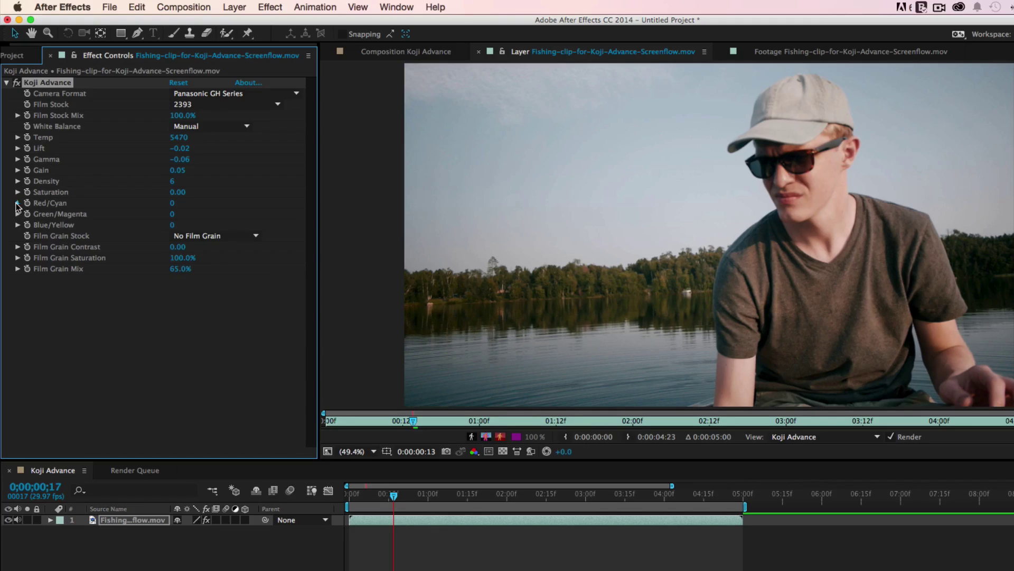
- Push the Red/Cyan printer point toward red, to 4, with Green/Magenta and Blue/Yellow kept at 0
{"action": "left_click", "coordinate": [18, 203]}
{"action": "left_click", "coordinate": [17, 231]}
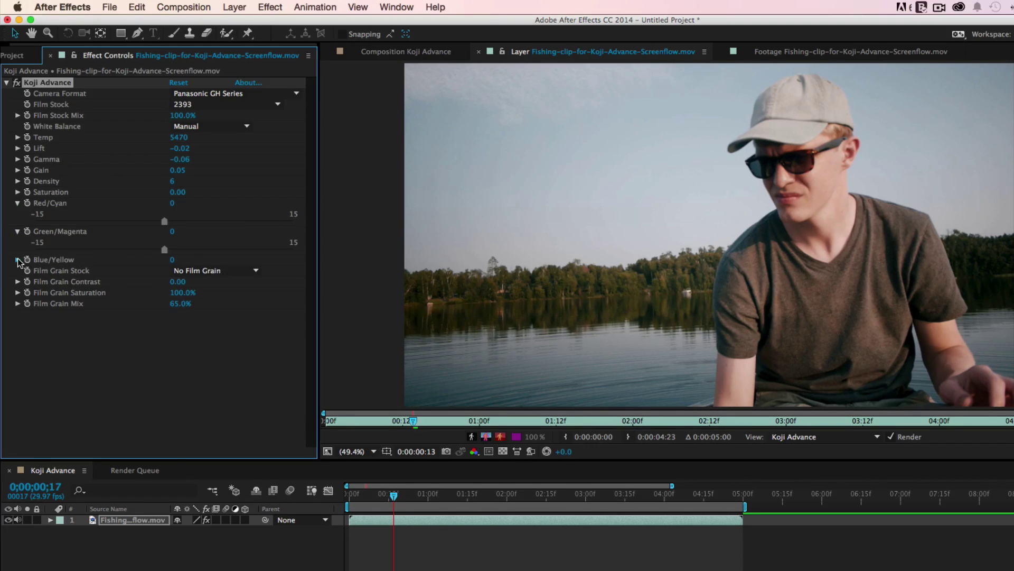
{"action": "left_click", "coordinate": [18, 260]}
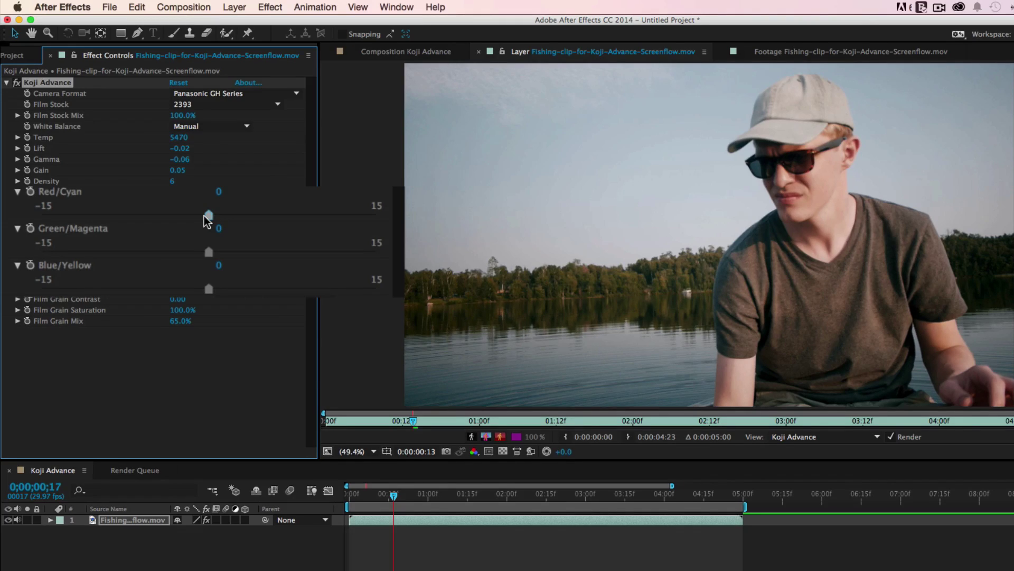
{"action": "left_click_drag", "start_coordinate": [209, 216], "coordinate": [224, 216]}
{"action": "left_click", "coordinate": [18, 204]}
{"action": "left_click", "coordinate": [18, 214]}
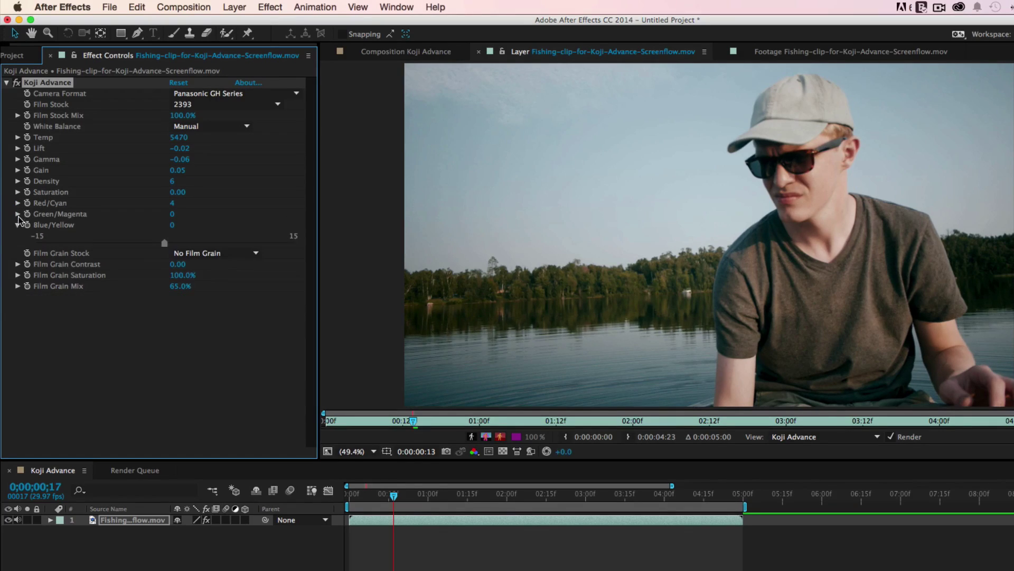
{"action": "left_click", "coordinate": [18, 225]}
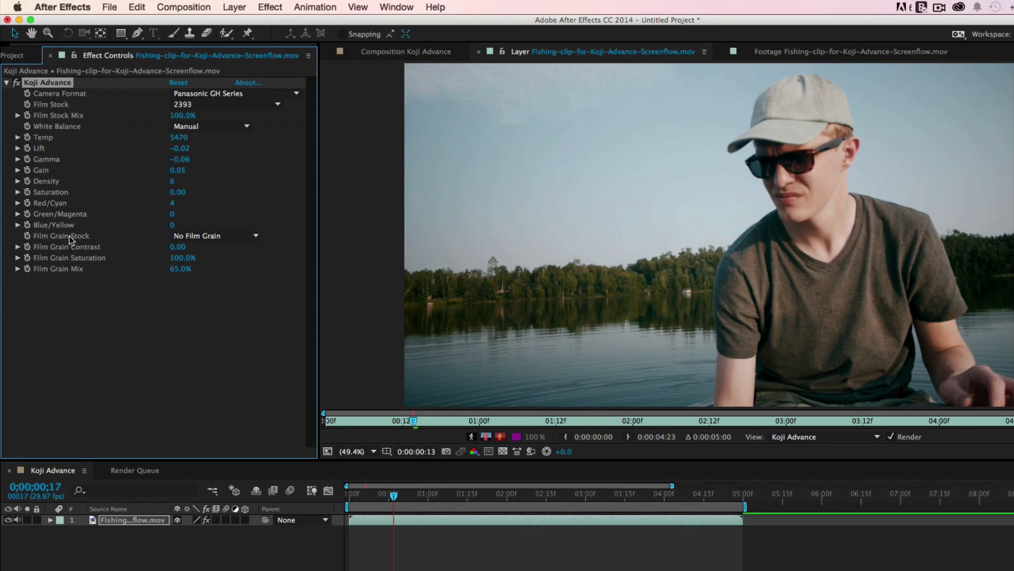
- Try the 5201 film grain stock, then settle on 5279
{"action": "left_click", "coordinate": [243, 240]}
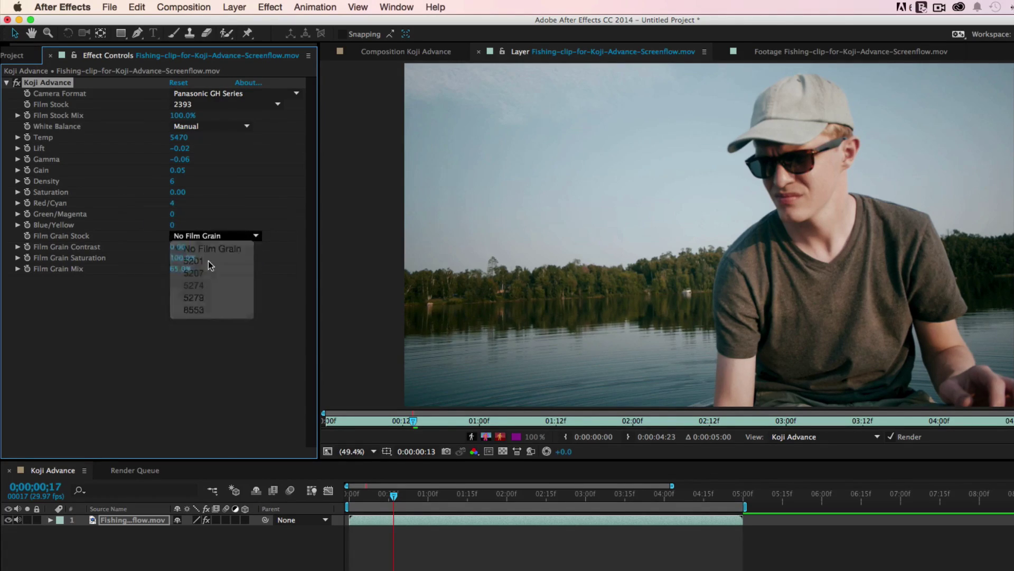
{"action": "left_click", "coordinate": [208, 261]}
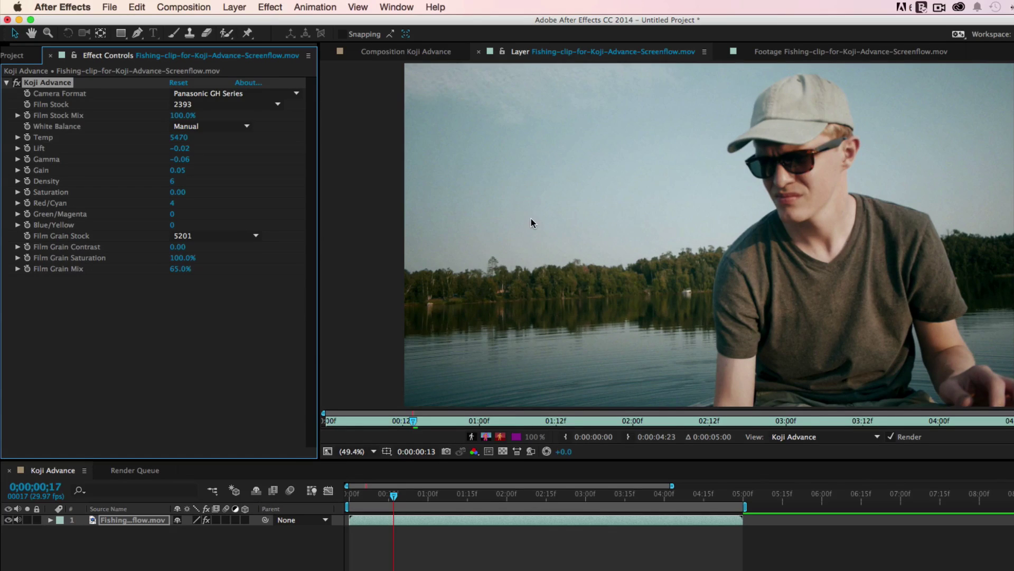
{"action": "left_click", "coordinate": [238, 240]}
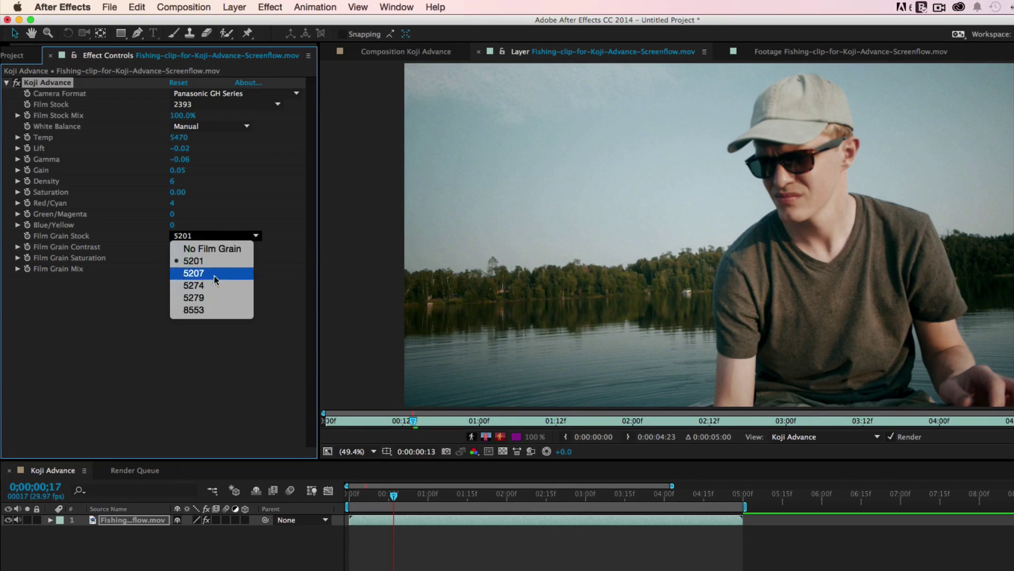
{"action": "left_click", "coordinate": [215, 298]}
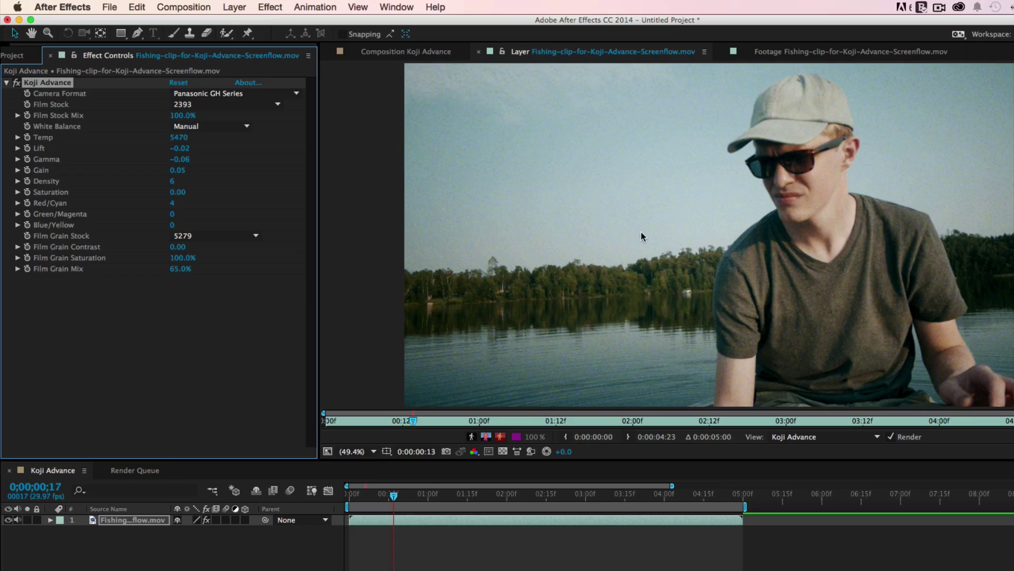
{"action": "left_click", "coordinate": [17, 246]}
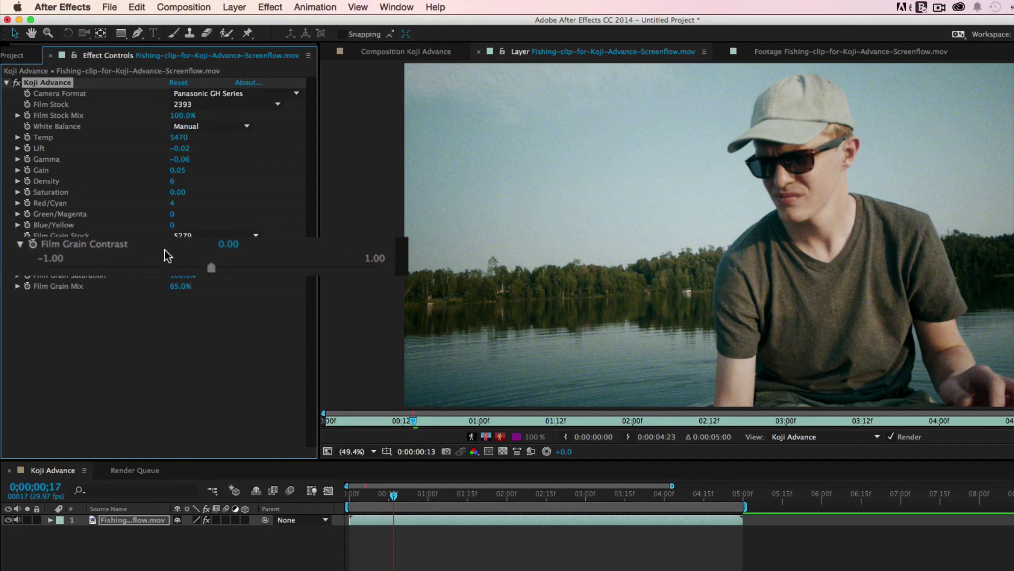
- Drag Film Grain Contrast to -0.26 and Film Grain Mix down to 54.9%, keeping Saturation at 100%
{"action": "left_click_drag", "start_coordinate": [273, 272], "coordinate": [173, 272]}
{"action": "left_click", "coordinate": [16, 275]}
{"action": "mouse_move", "coordinate": [373, 296]}
{"action": "left_mouse_down"}
{"action": "mouse_move", "coordinate": [40, 297]}
{"action": "mouse_move", "coordinate": [372, 297]}
{"action": "left_mouse_up"}
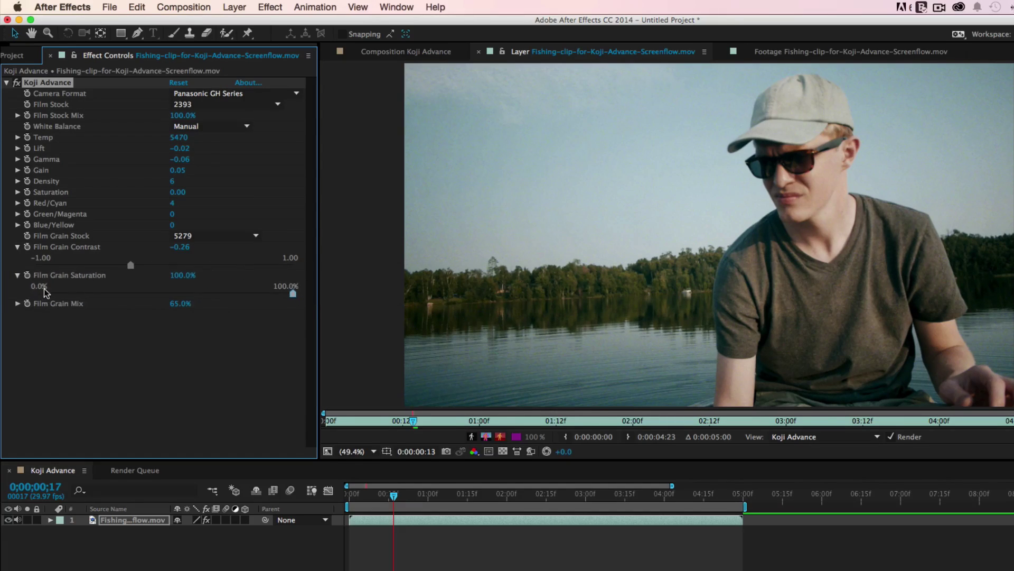
{"action": "left_click", "coordinate": [17, 304]}
{"action": "left_click_drag", "start_coordinate": [204, 323], "coordinate": [229, 333]}
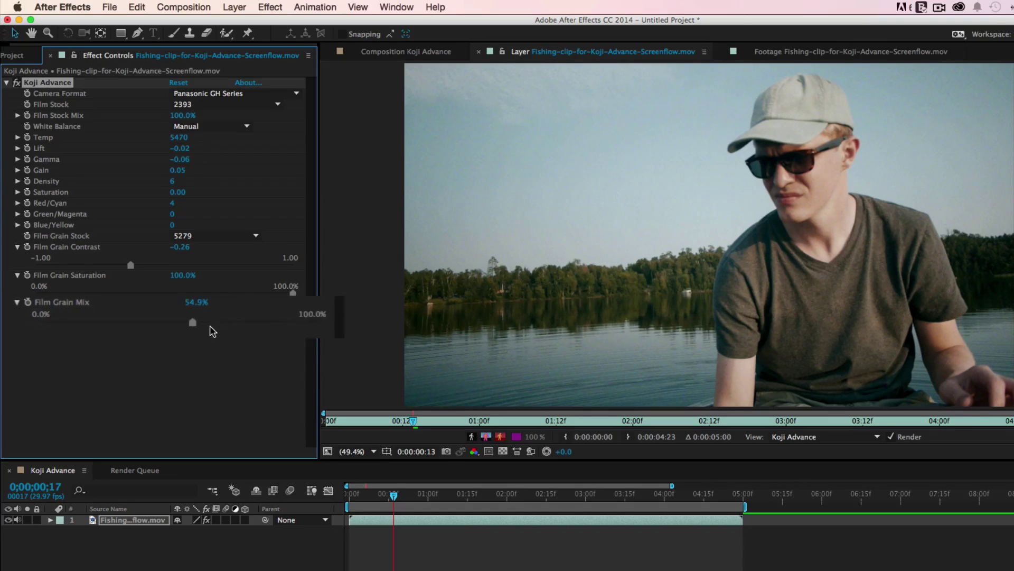
- Preview the black-and-white film stocks 2302BW, 2302BW HC and 2302BW LC
{"action": "left_click", "coordinate": [277, 107]}
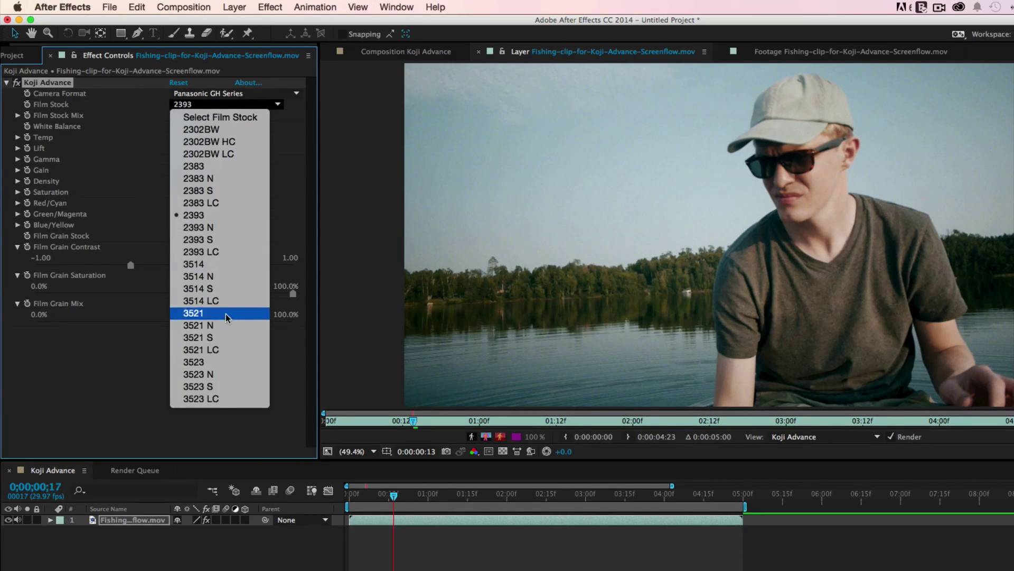
{"action": "left_click", "coordinate": [242, 130]}
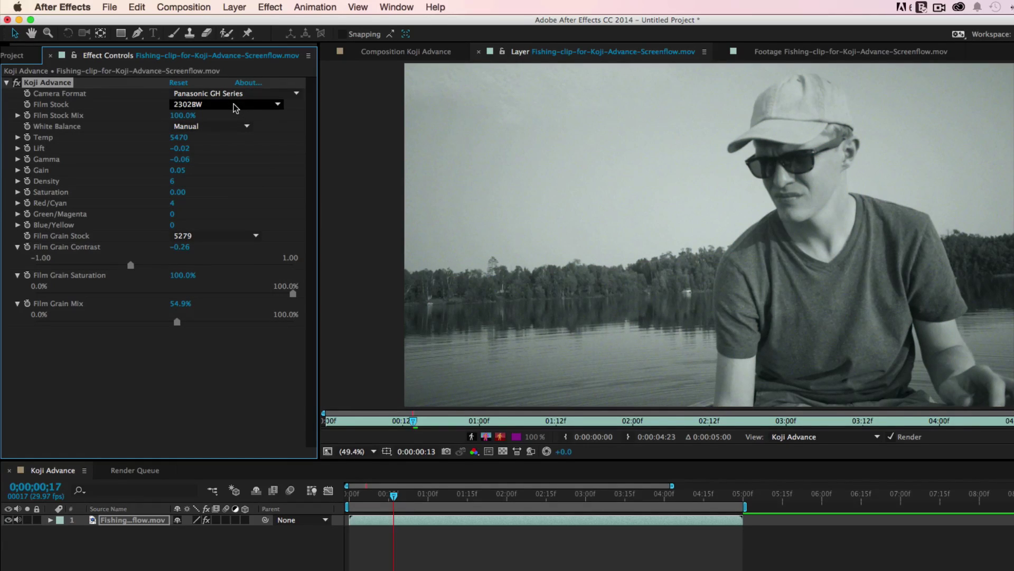
{"action": "left_click", "coordinate": [236, 107]}
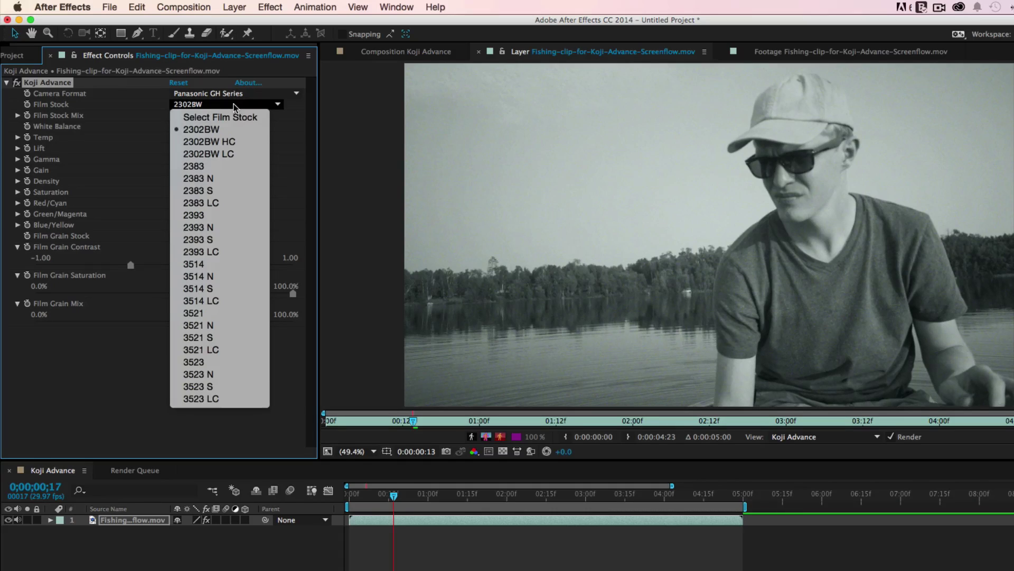
{"action": "left_click", "coordinate": [237, 141]}
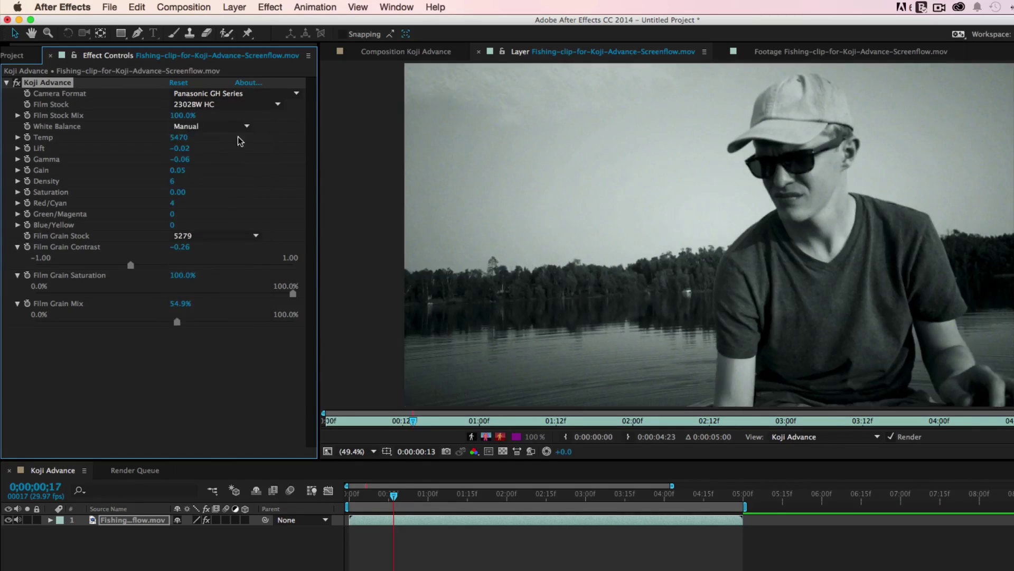
{"action": "left_click", "coordinate": [235, 105]}
{"action": "left_click", "coordinate": [227, 155]}
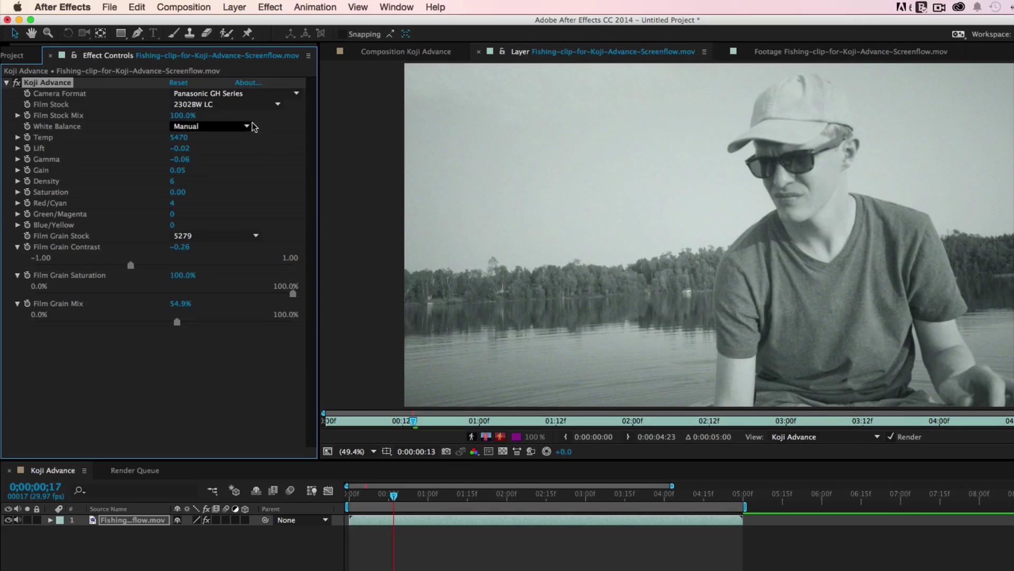
- Switch the film stock to the colour 2383 LC
{"action": "left_click", "coordinate": [257, 105]}
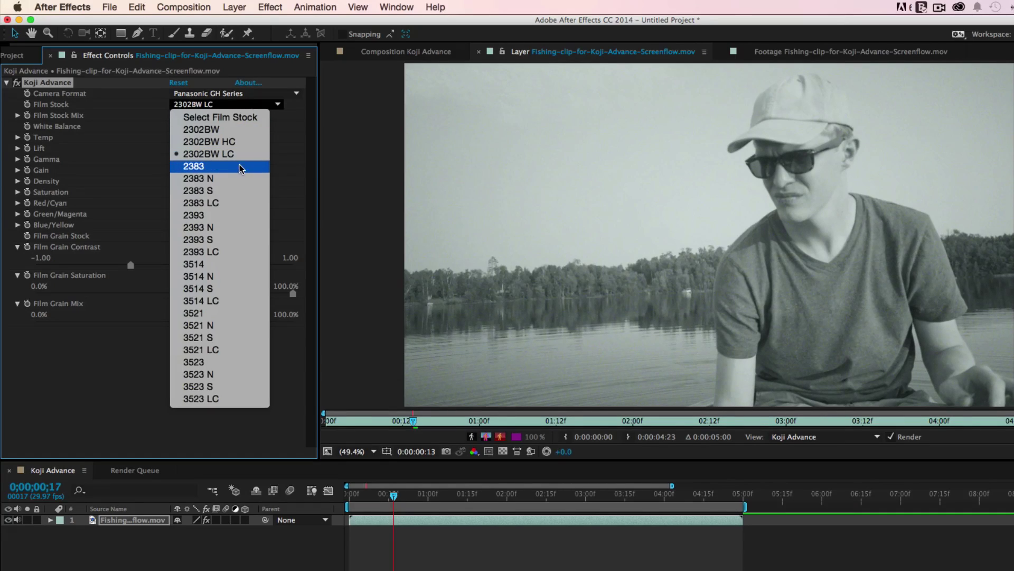
{"action": "left_click", "coordinate": [231, 203]}
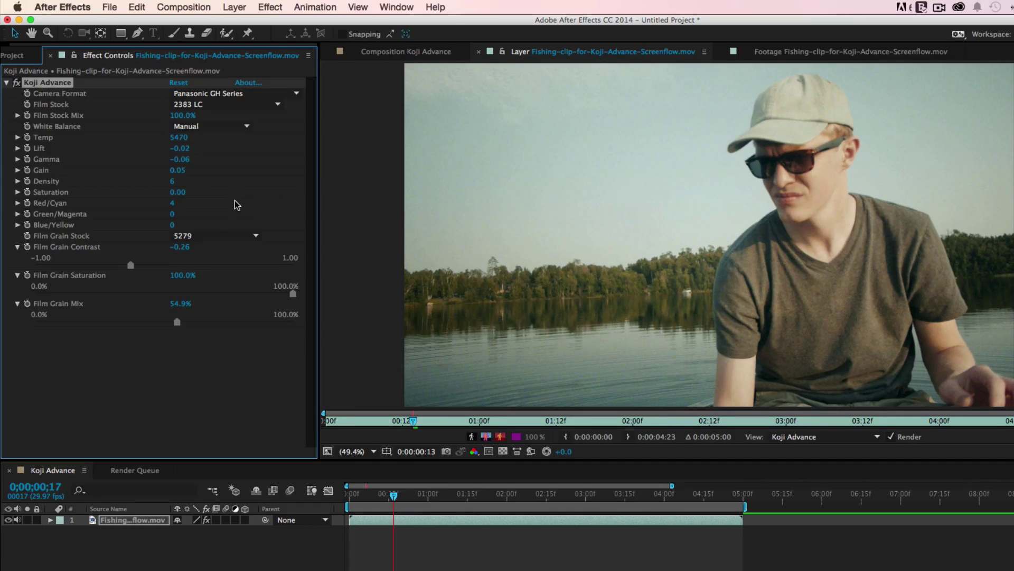
{"action": "left_click", "coordinate": [243, 108]}
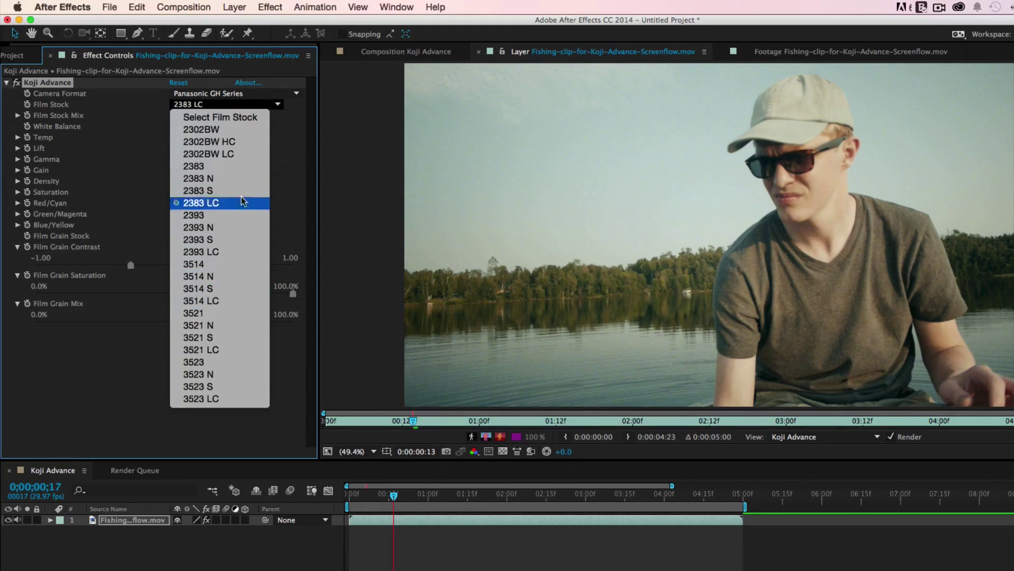
{"action": "left_click", "coordinate": [313, 122]}
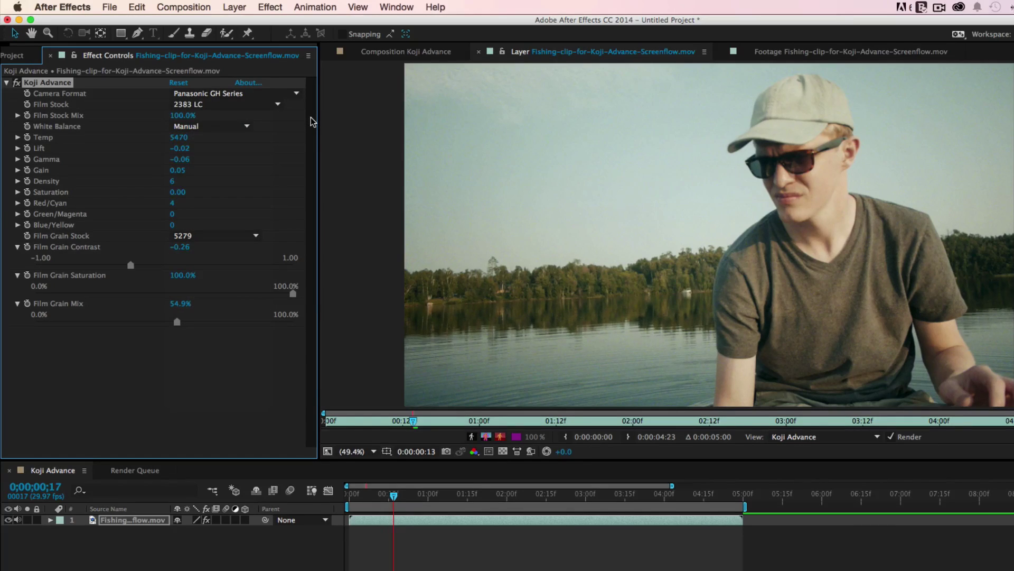